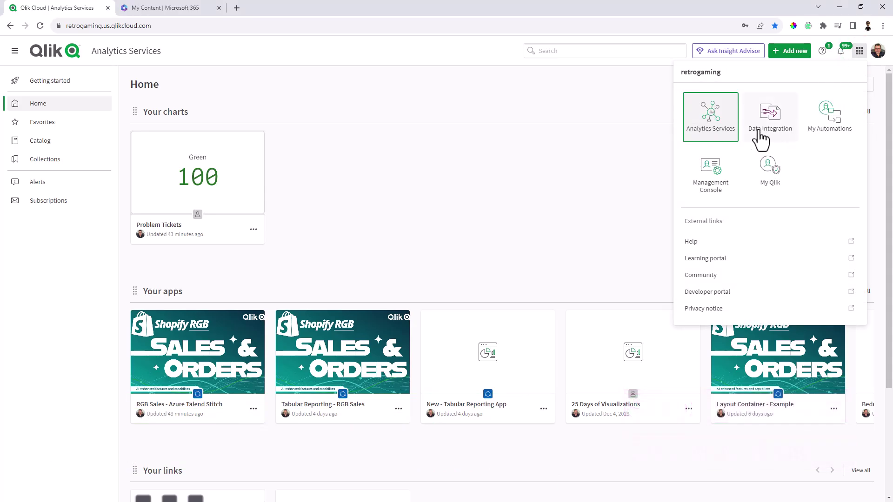
# - Open the Management Console settings and find the Excel add-in option under Sharing and reports
pyautogui.click(724, 173)
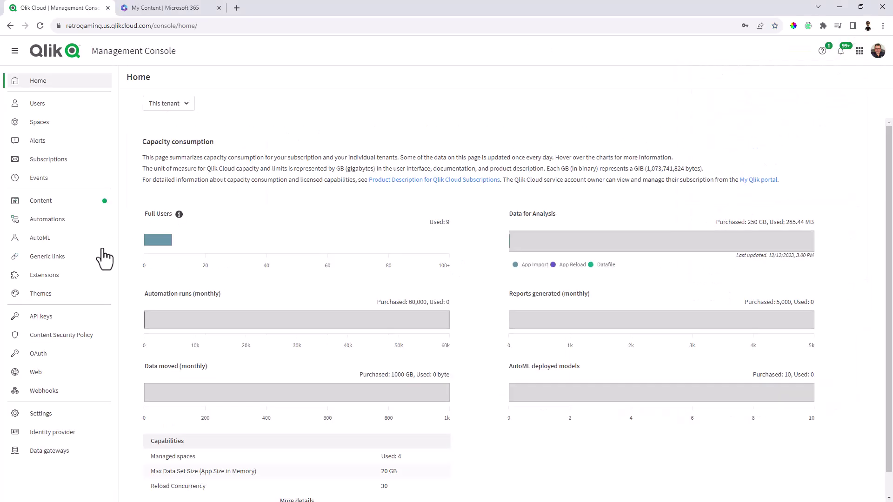
pyautogui.click(58, 414)
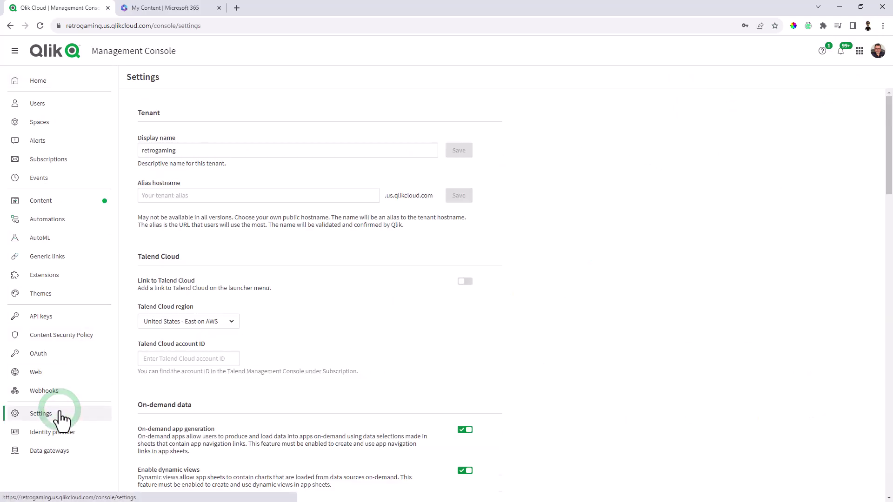
pyautogui.moveTo(889, 123); pyautogui.dragTo(875, 347)
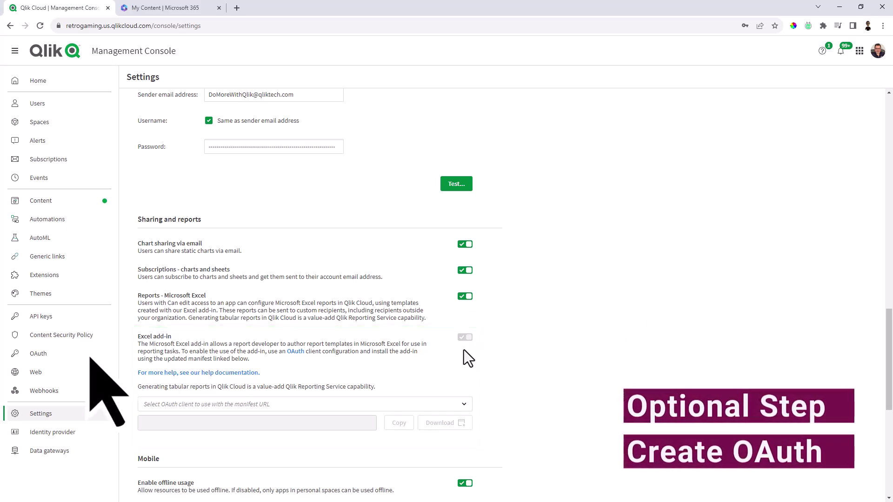
# - Start a new OAuth client of type Single-page app, name it ExcelOauth, and grant it the user_default scope
pyautogui.click(40, 353)
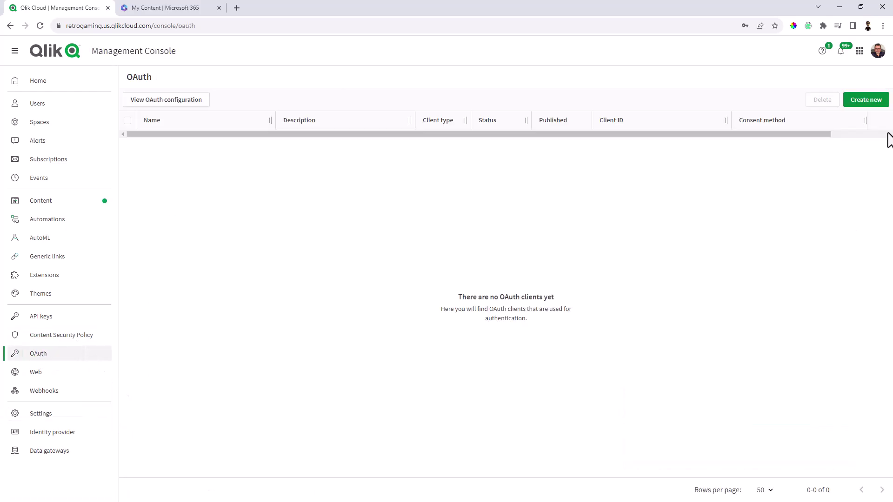
pyautogui.click(866, 101)
pyautogui.click(751, 89)
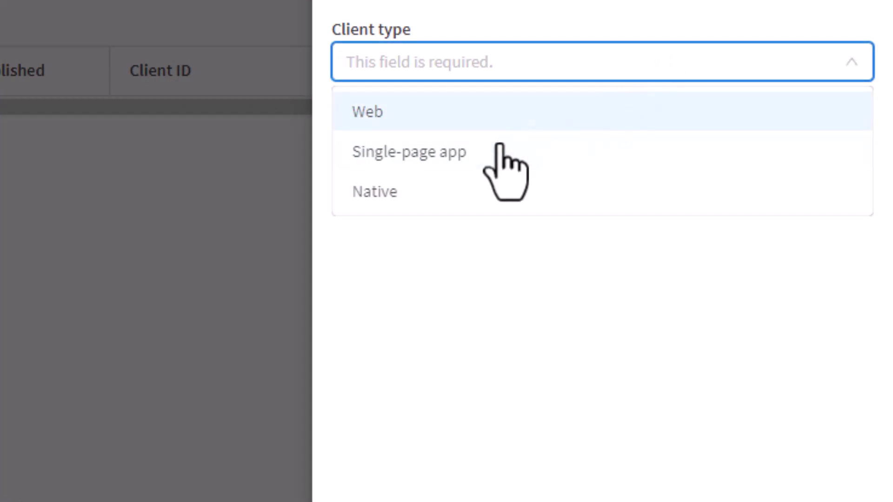
pyautogui.click(499, 148)
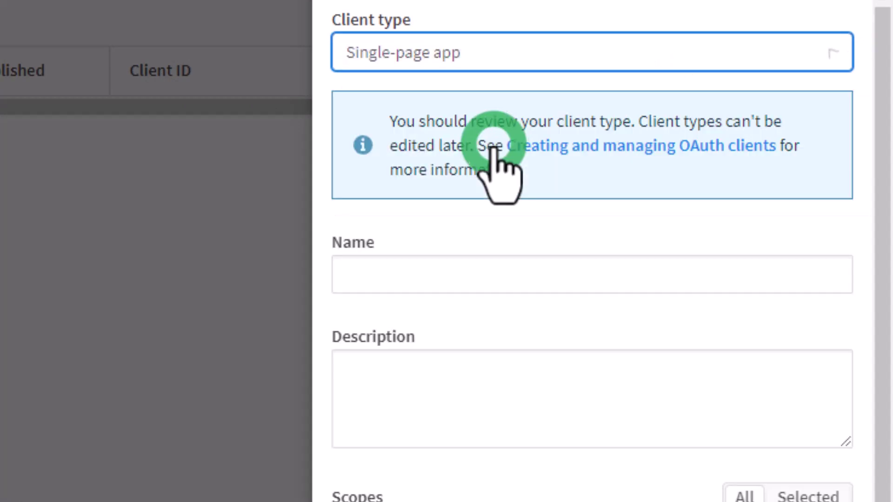
pyautogui.click(471, 267)
pyautogui.click(543, 338)
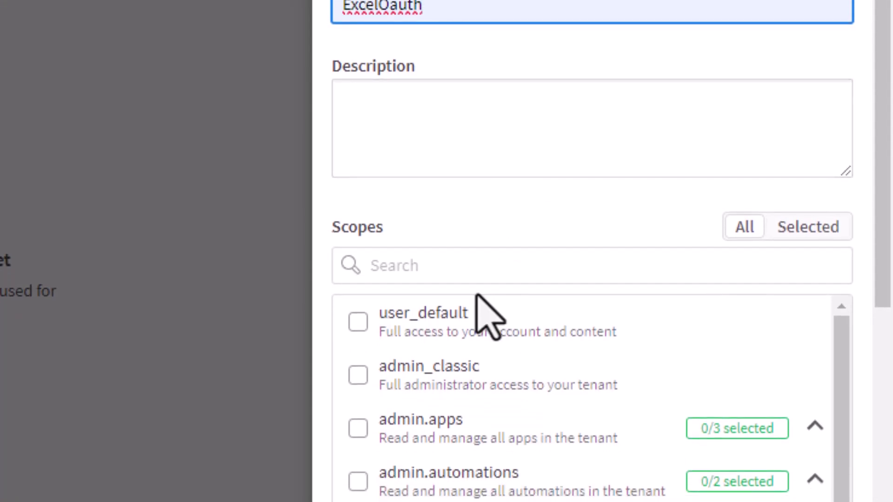
pyautogui.click(359, 323)
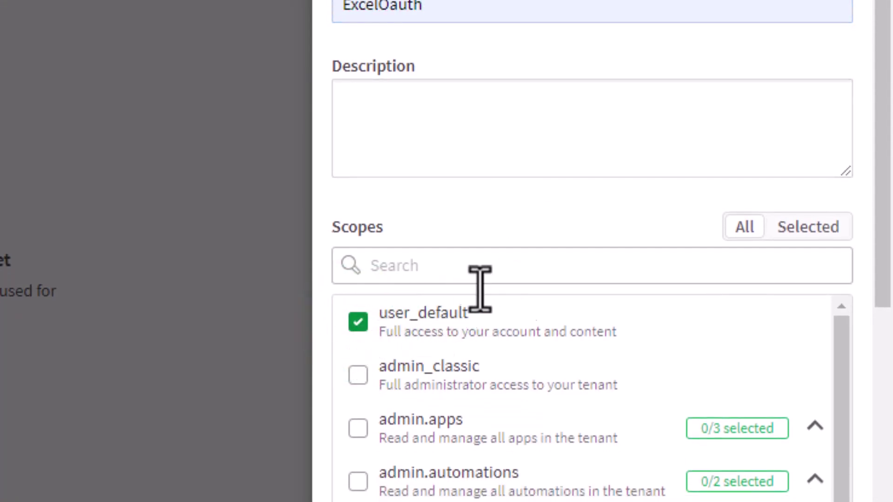
pyautogui.moveTo(886, 263); pyautogui.dragTo(889, 424)
pyautogui.moveTo(887, 358); pyautogui.dragTo(888, 465)
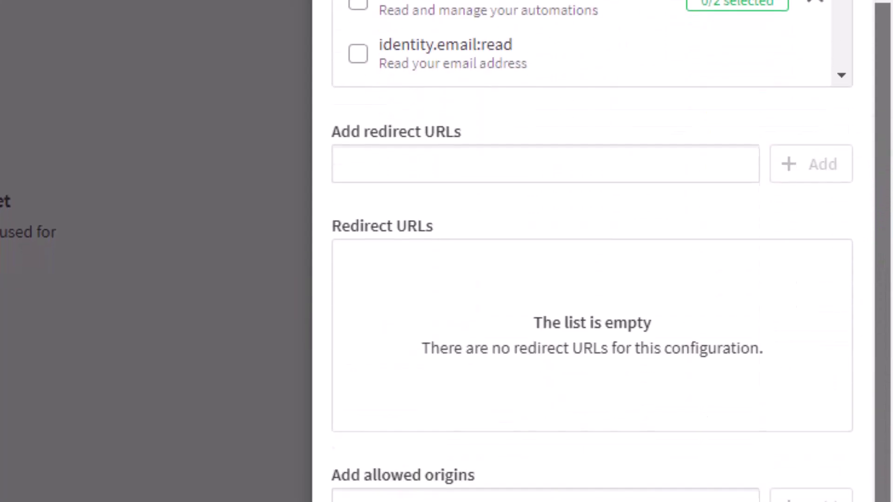
pyautogui.click(510, 120)
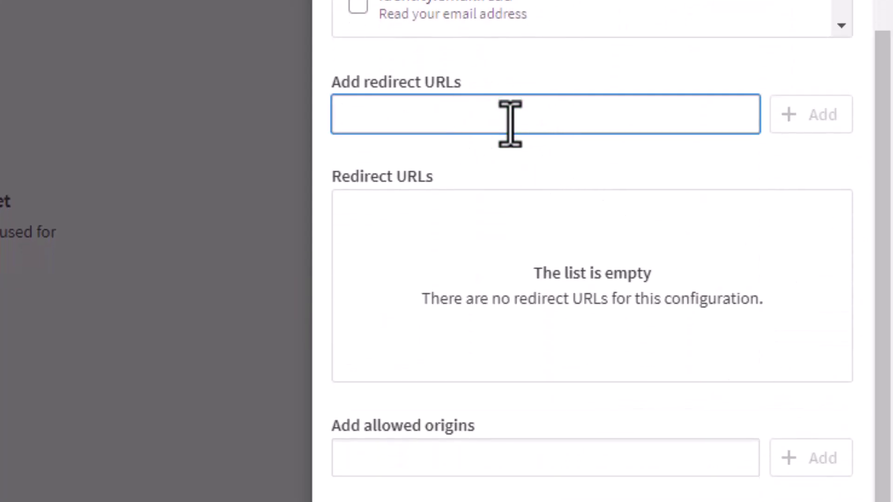
pyautogui.hotkey('ctrl', 'v')
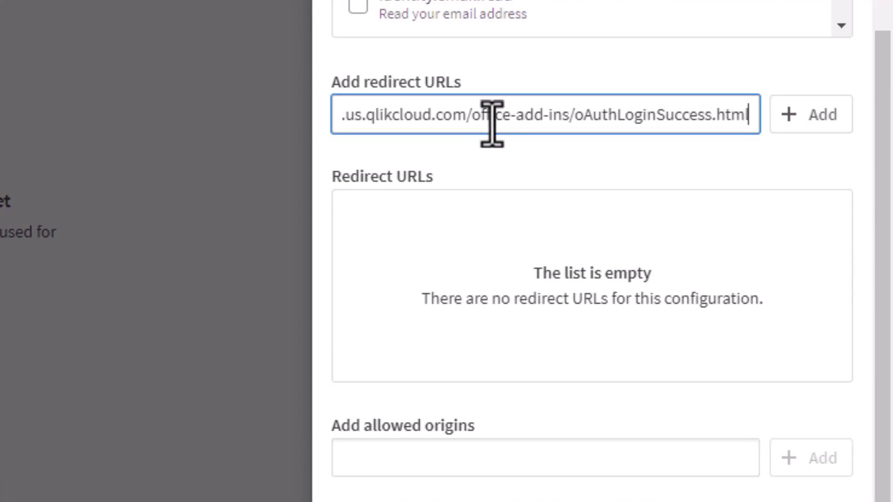
pyautogui.moveTo(473, 116); pyautogui.dragTo(773, 149)
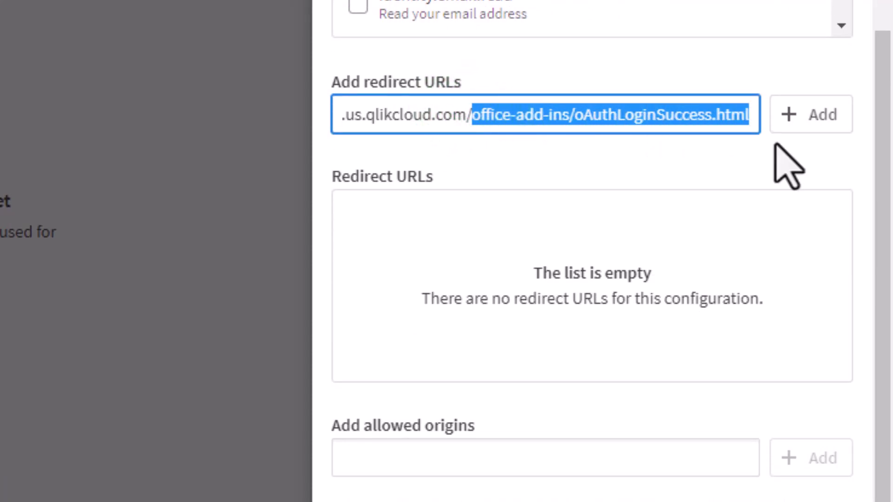
pyautogui.click(832, 126)
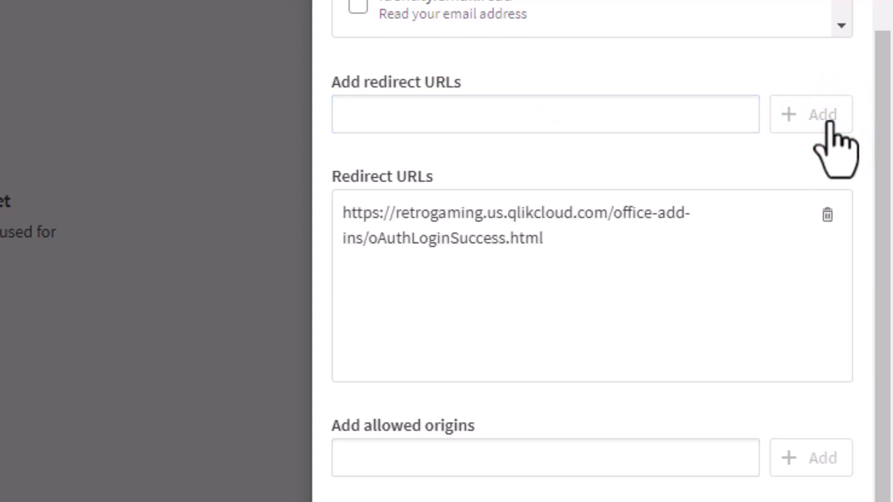
pyautogui.moveTo(341, 212); pyautogui.dragTo(608, 212)
pyautogui.hotkey('ctrl', 'c')
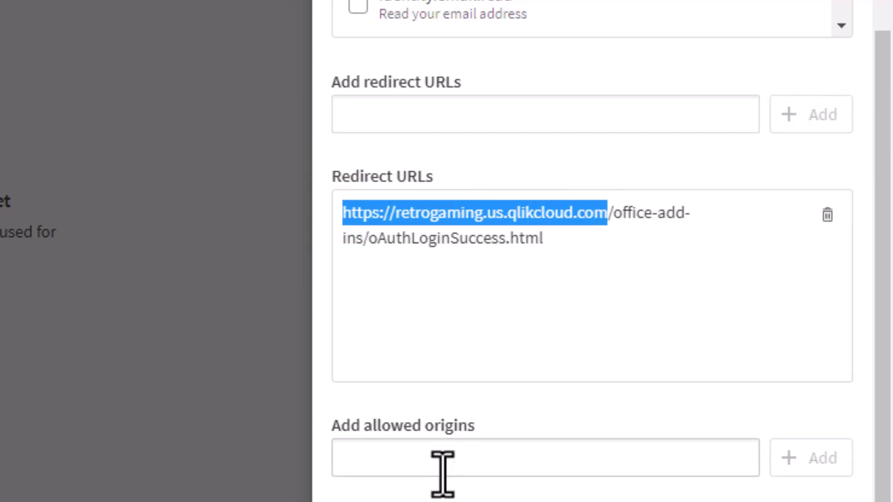
pyautogui.click(444, 455)
pyautogui.hotkey('ctrl', 'v')
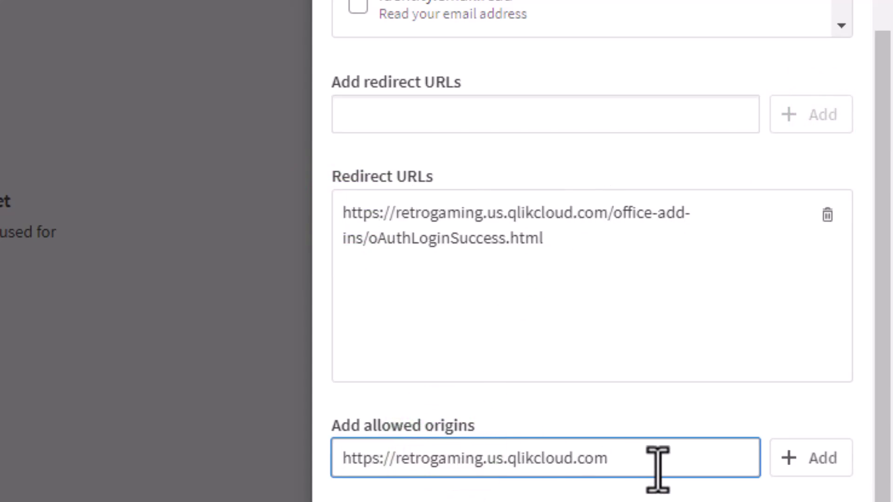
pyautogui.click(824, 467)
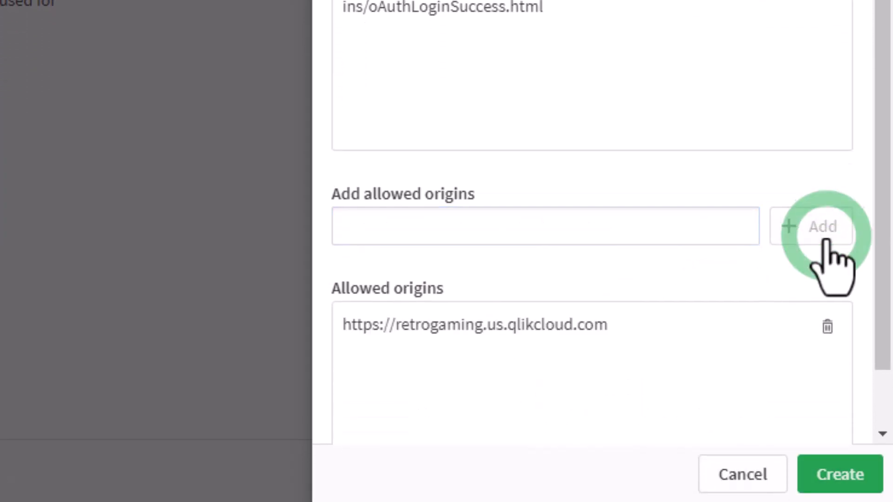
pyautogui.click(852, 477)
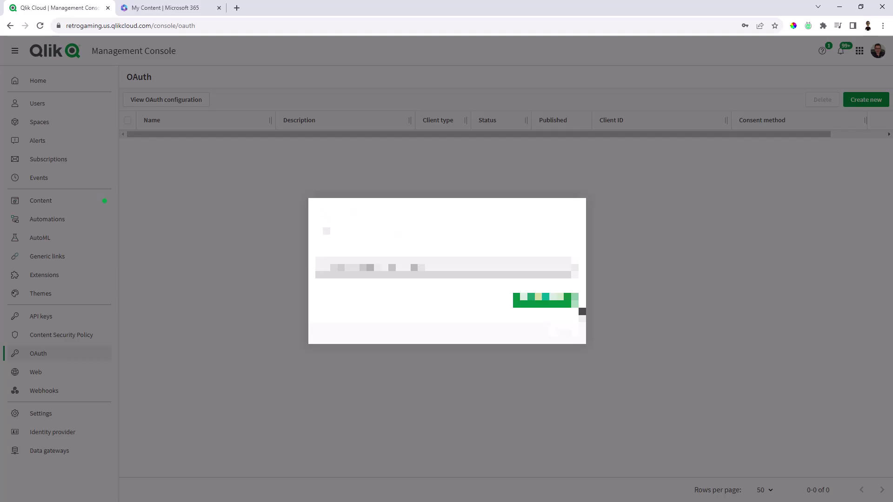
pyautogui.click(572, 340)
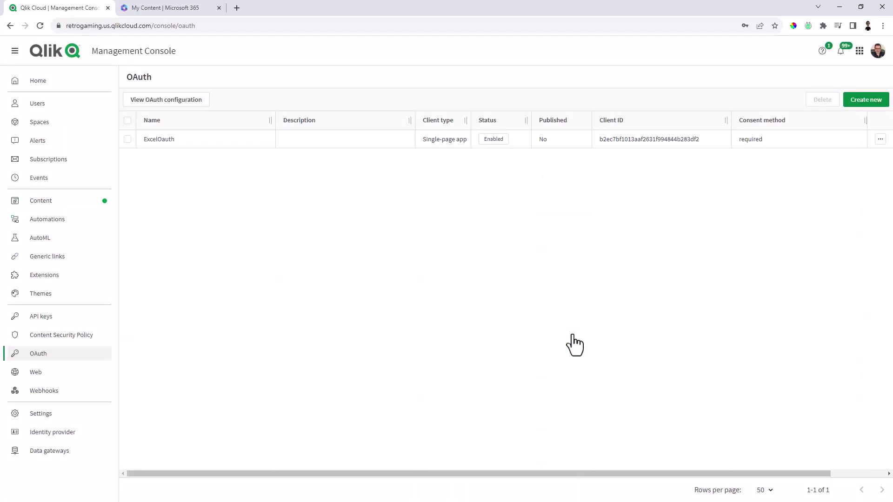
# - Choose ExcelOauth as the Excel add-in's OAuth client in the tenant settings and download its manifest as manifest.xml to the Dec folder
pyautogui.click(59, 413)
pyautogui.scroll(-15, 435, 326)
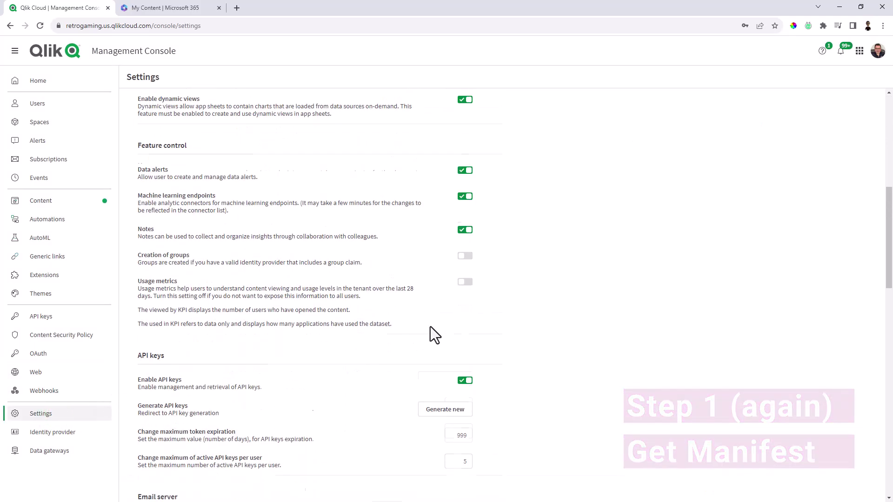
pyautogui.scroll(-7, 425, 319)
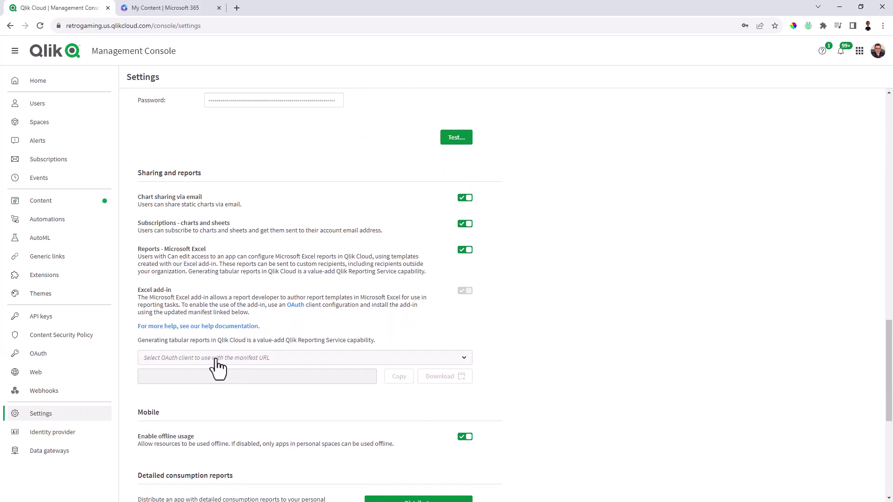
pyautogui.click(223, 360)
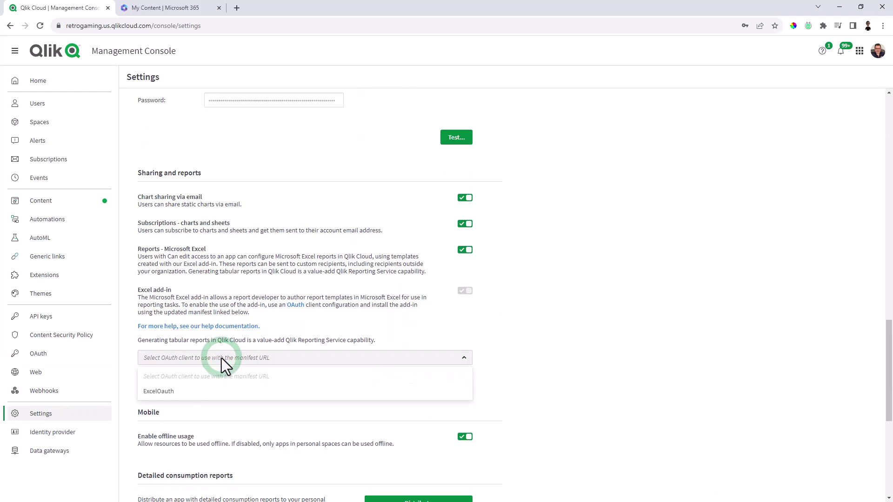
pyautogui.click(208, 390)
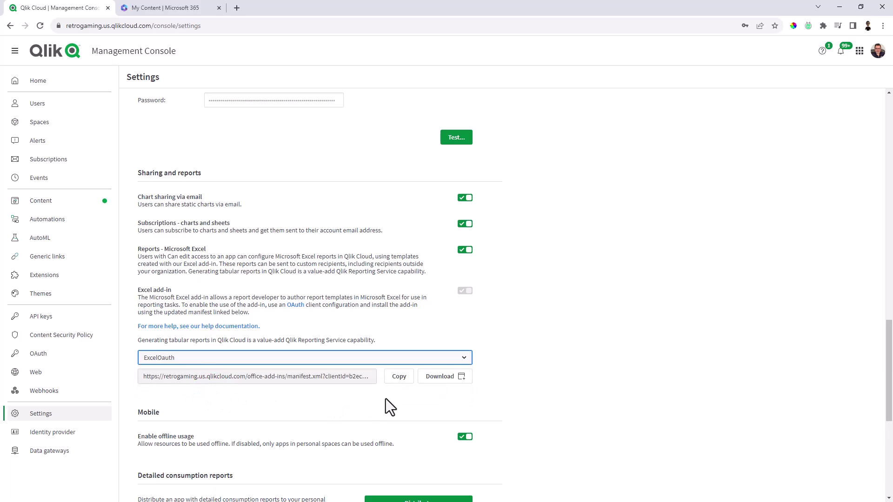
pyautogui.click(433, 378)
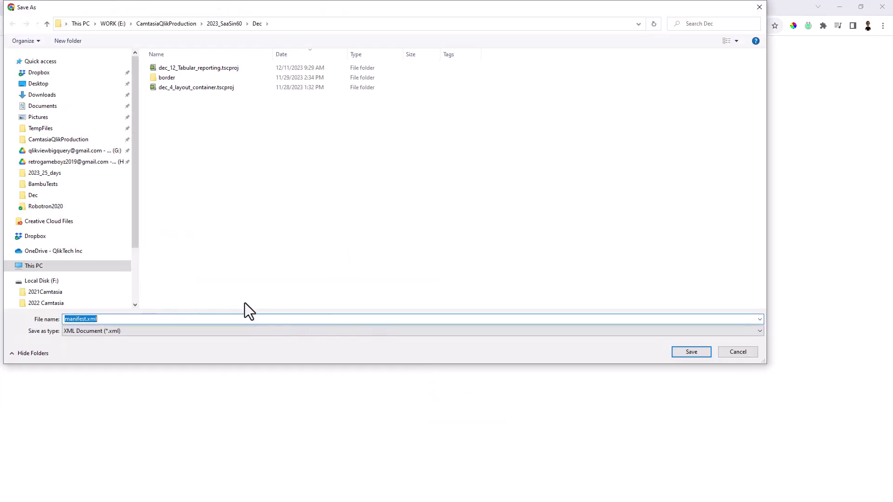
pyautogui.click(691, 352)
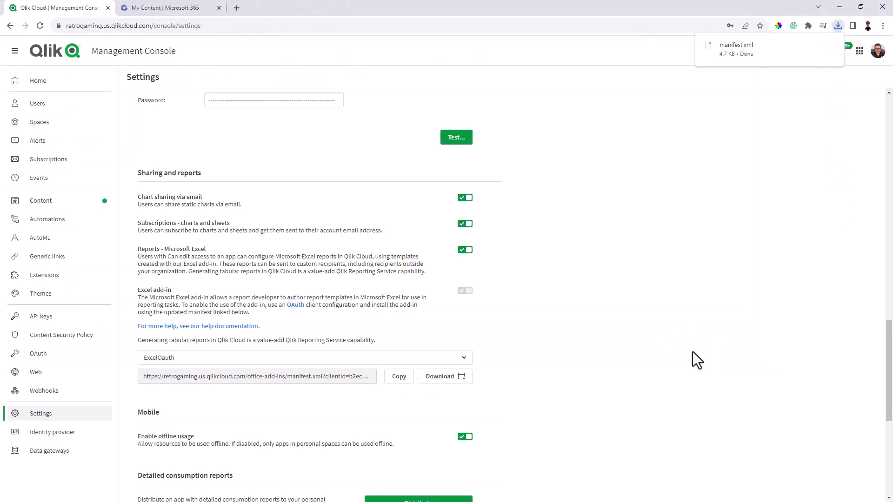
# - Switch to Microsoft 365 and create a blank Excel workbook
pyautogui.click(175, 12)
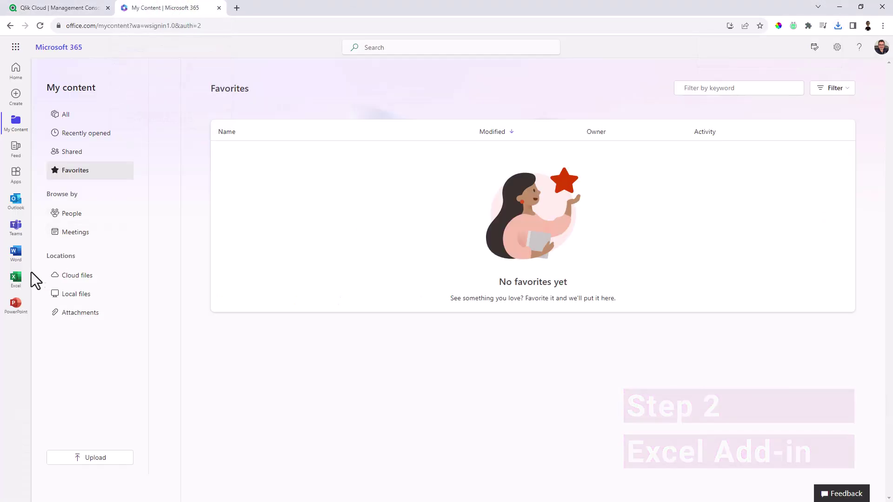
pyautogui.click(16, 277)
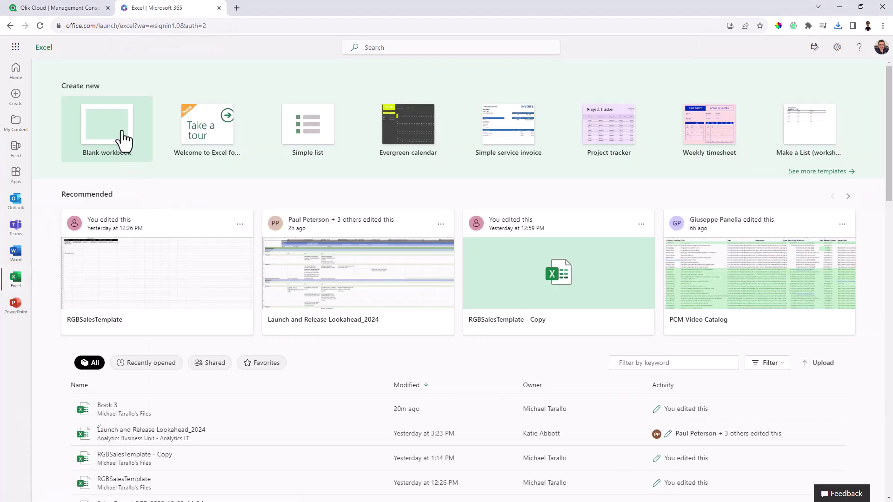
pyautogui.click(122, 140)
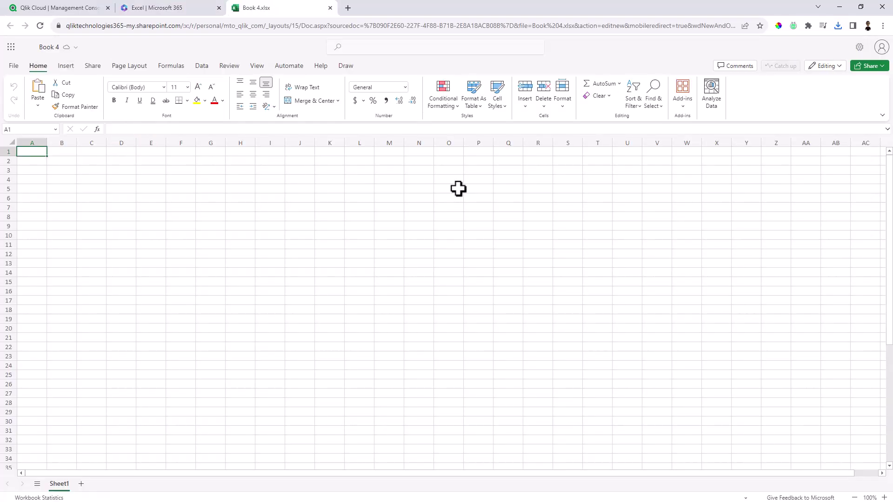
# - Upload manifest.xml from the Dec folder as a custom Office add-in for the workbook
pyautogui.click(684, 112)
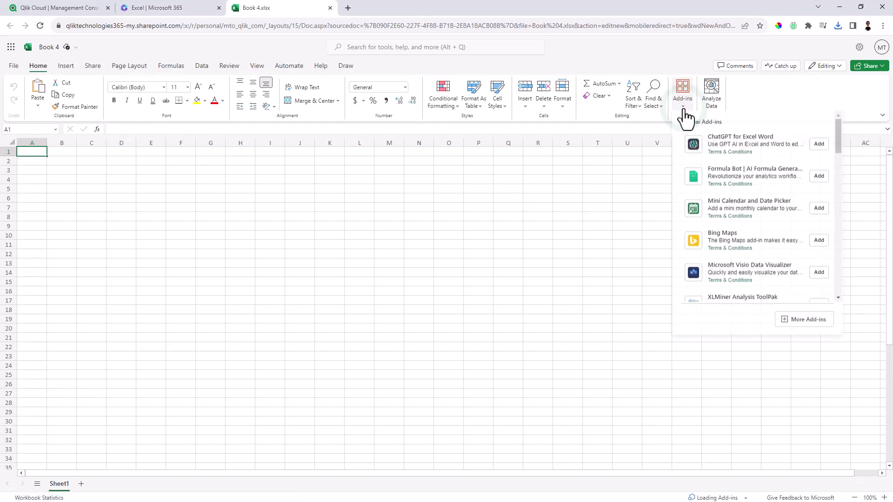
pyautogui.click(807, 320)
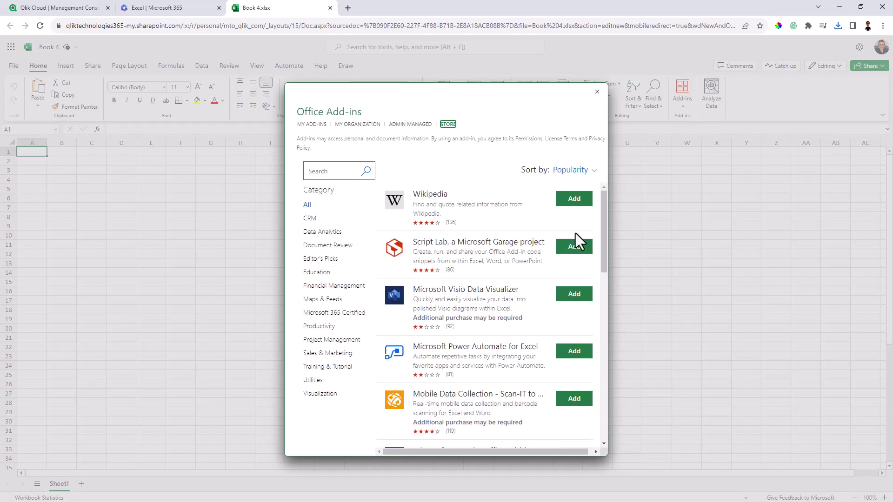
pyautogui.click(314, 125)
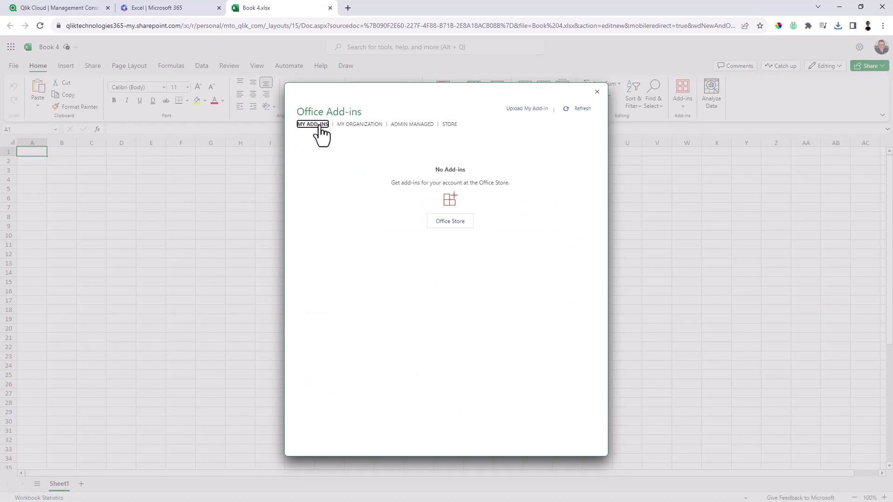
pyautogui.click(527, 110)
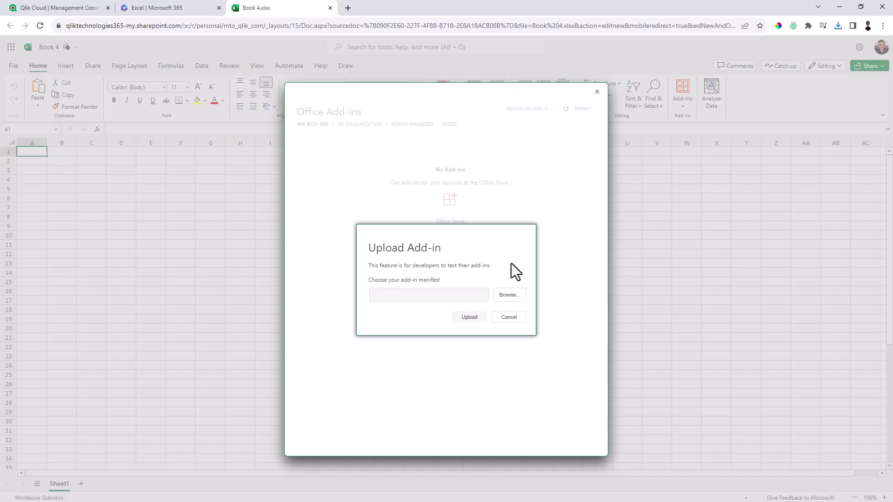
pyautogui.click(509, 294)
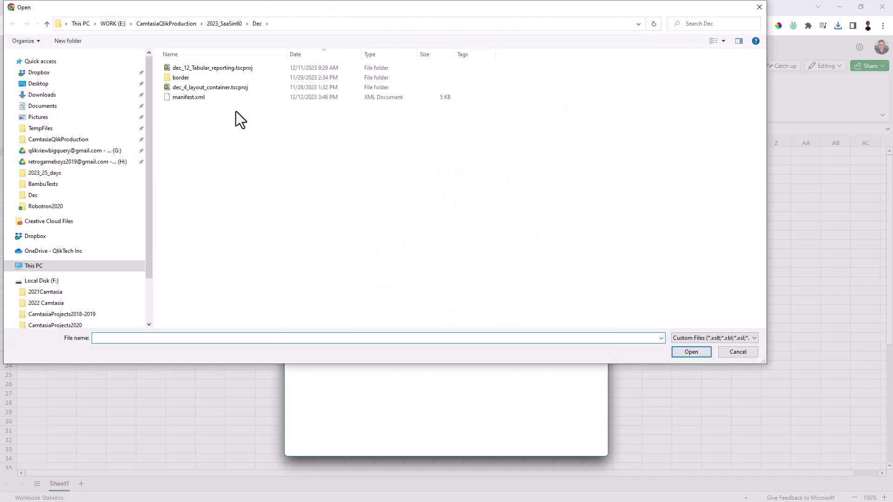
pyautogui.doubleClick(199, 97)
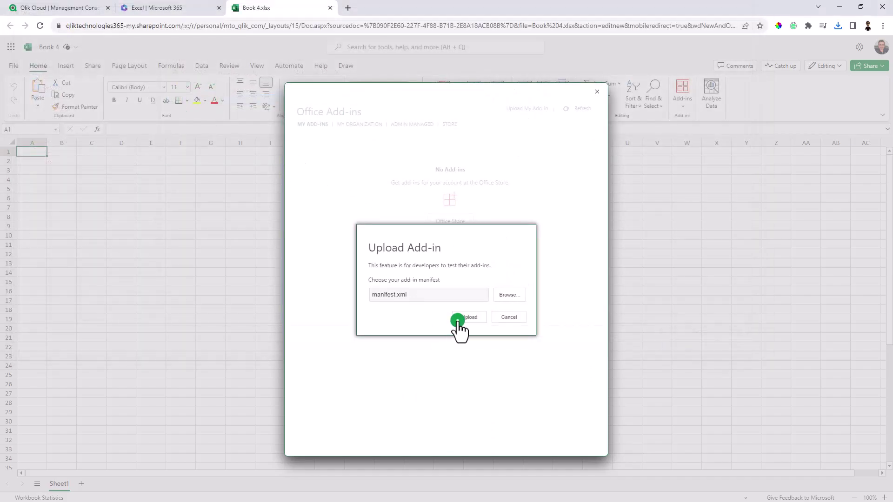
pyautogui.click(459, 320)
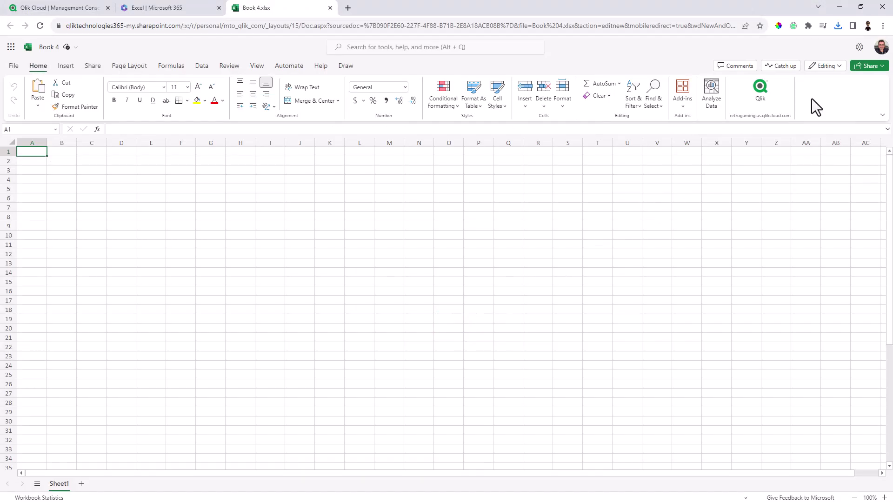
# - Launch the Qlik add-in in the workbook and approve ExcelOauth's access to the retrogaming tenant
pyautogui.click(762, 93)
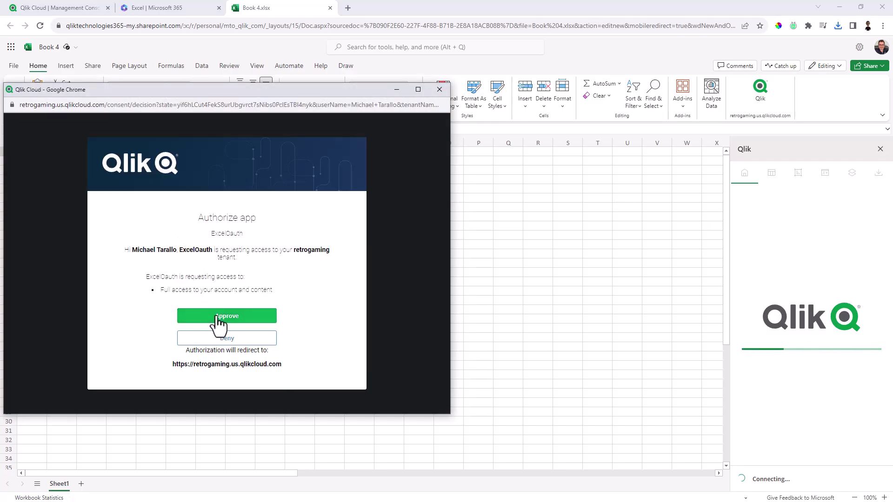
pyautogui.click(217, 317)
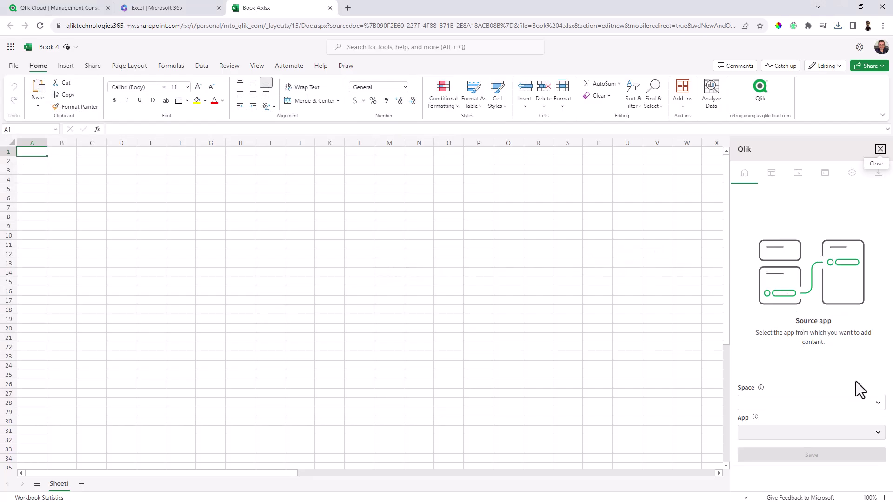
# - Set the Consumer Sales app from the Do More with Qlik space as the add-in's source app and save it
pyautogui.click(876, 403)
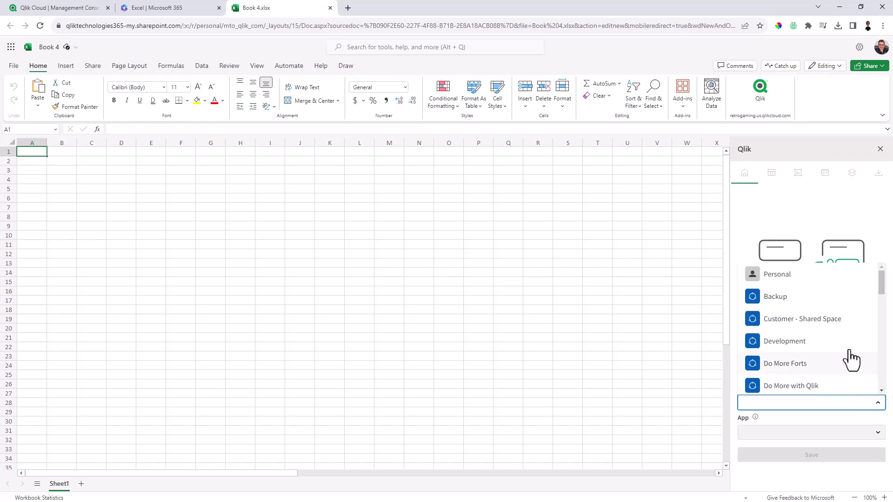
pyautogui.scroll(-1, 847, 354)
pyautogui.scroll(-3, 837, 368)
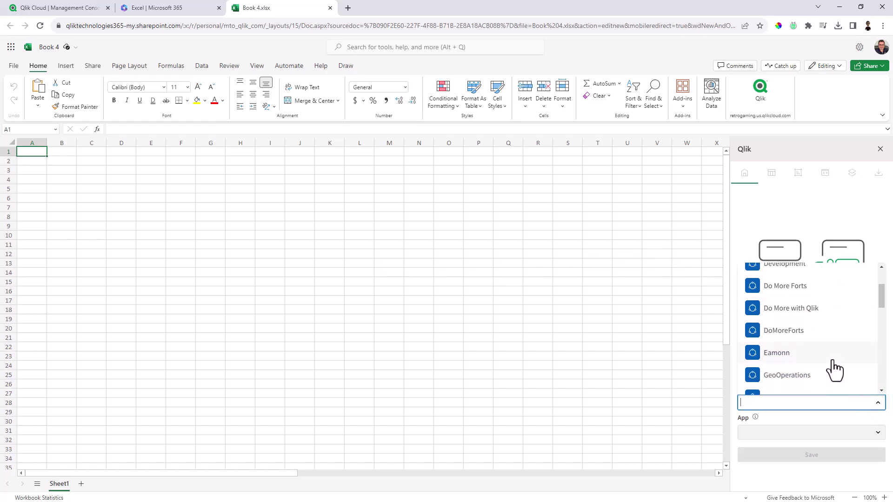
pyautogui.scroll(-1, 836, 362)
pyautogui.scroll(2, 833, 294)
pyautogui.click(830, 290)
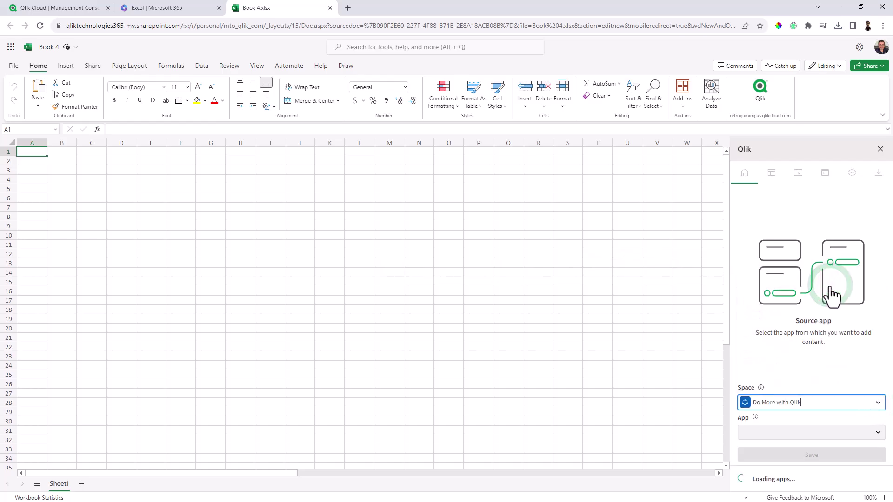
pyautogui.click(847, 435)
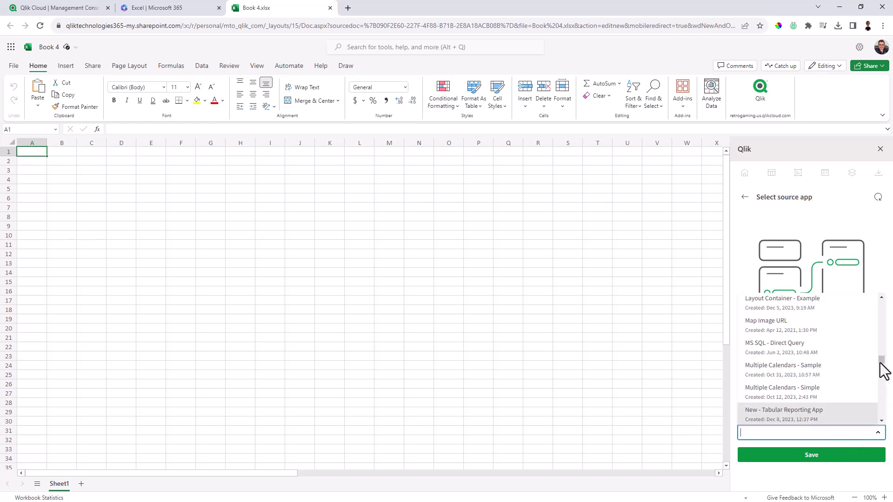
pyautogui.write('co')
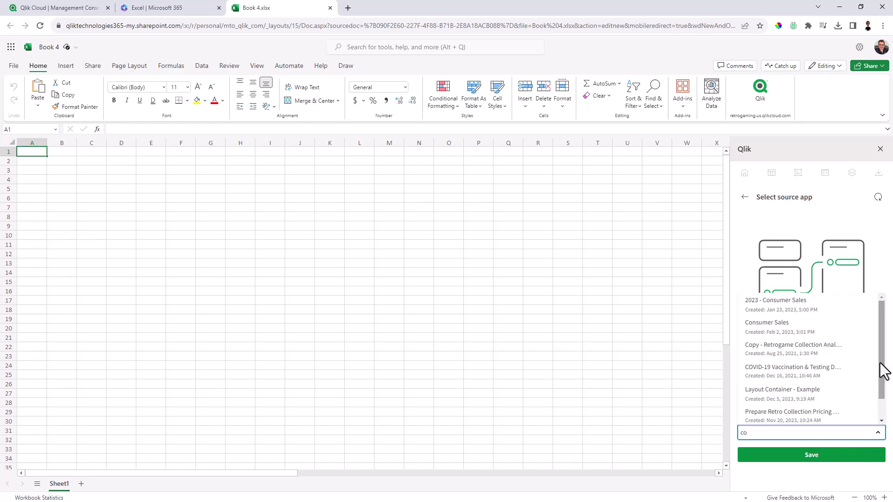
pyautogui.click(797, 329)
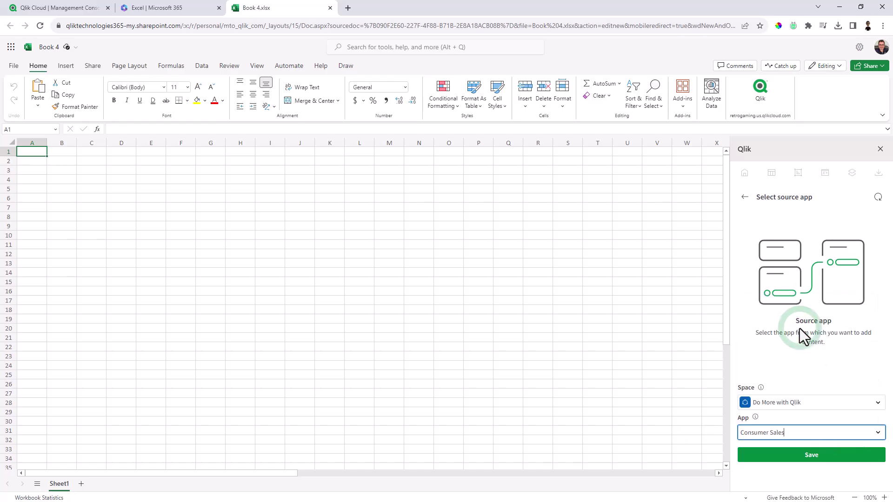
pyautogui.click(828, 458)
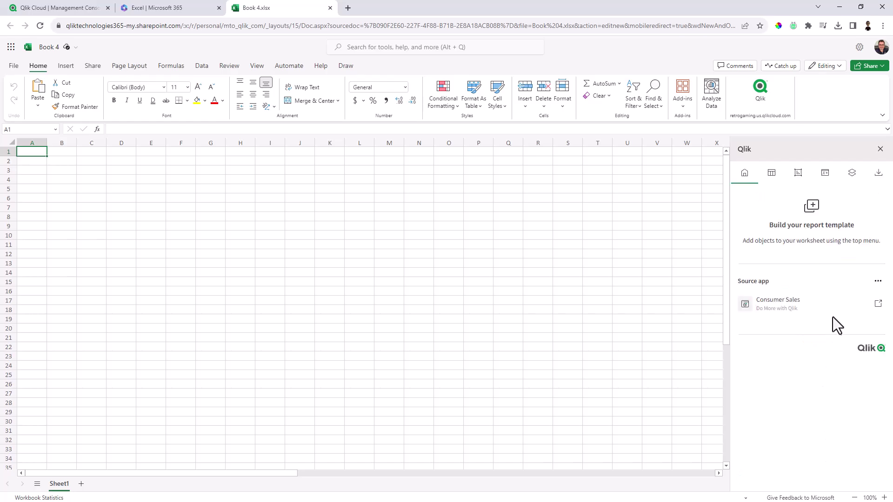
# - Preview the Actual vs Budget combo chart from the Budget Analysis sheet and add it to the worksheet at cell A1
pyautogui.click(795, 189)
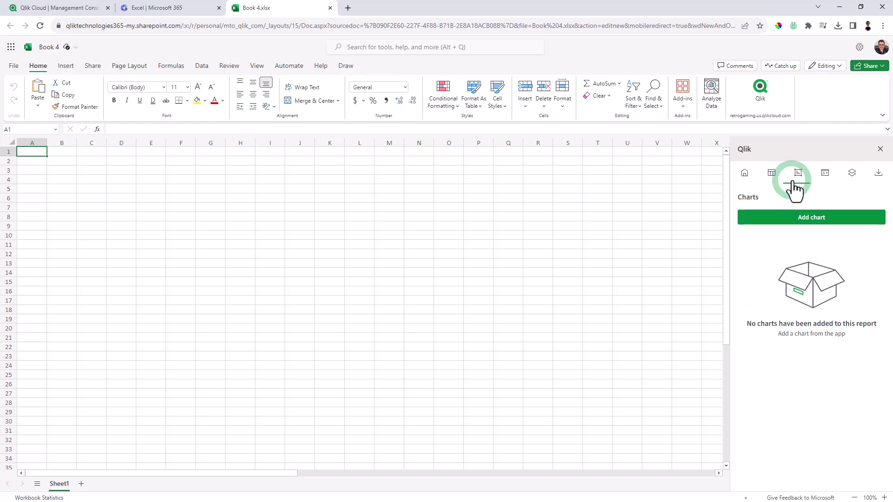
pyautogui.click(793, 217)
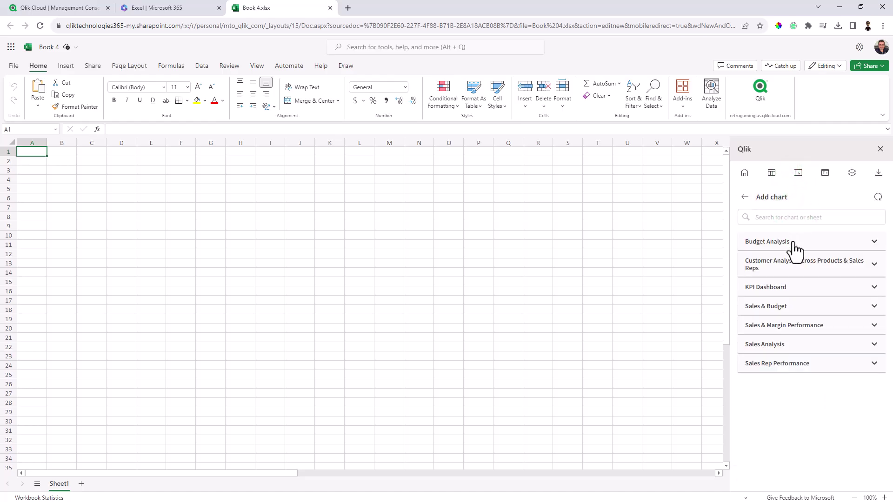
pyautogui.click(793, 242)
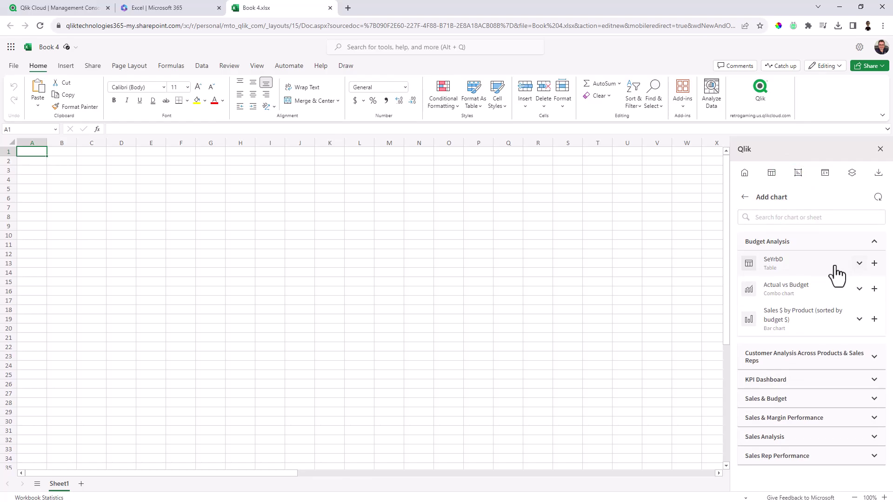
pyautogui.click(826, 292)
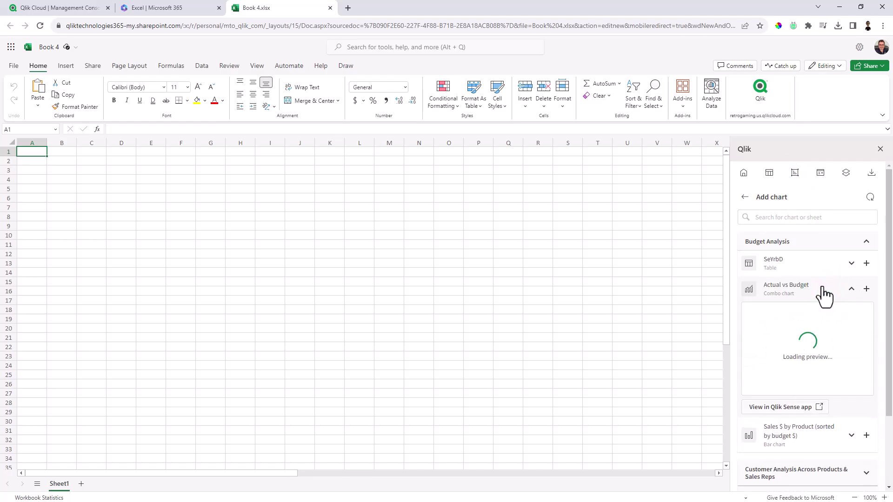
pyautogui.click(807, 370)
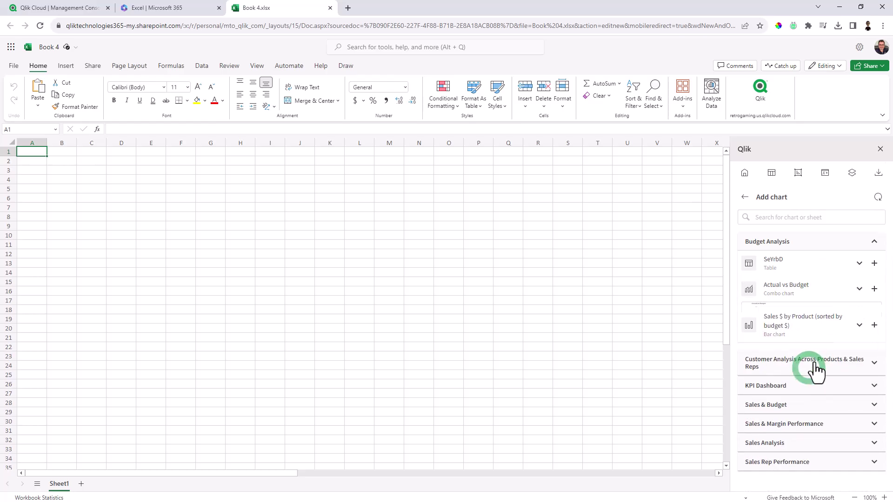
pyautogui.click(871, 290)
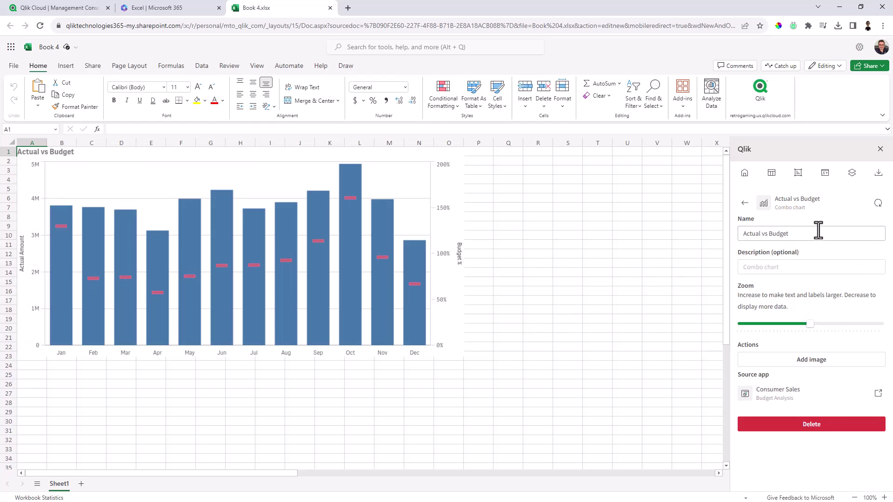
# - Download the report preview as an Excel (.xlsx) file to the Dec folder and open the downloaded file
pyautogui.click(880, 175)
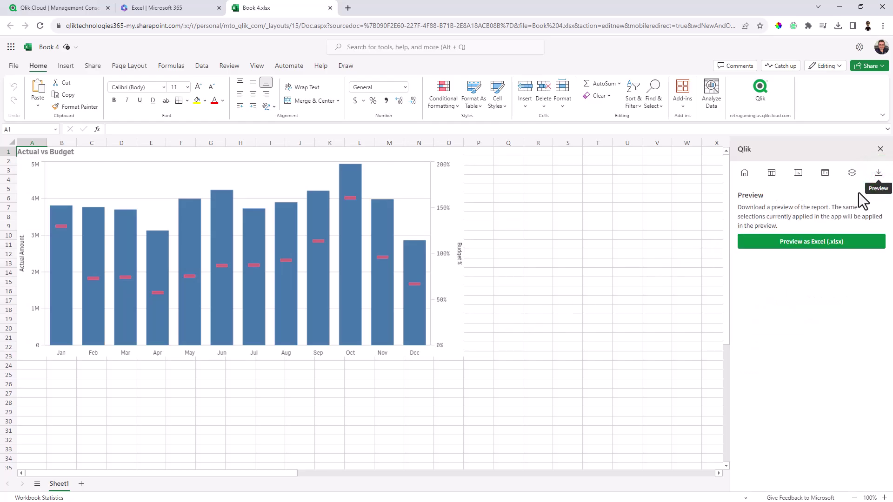
pyautogui.click(817, 243)
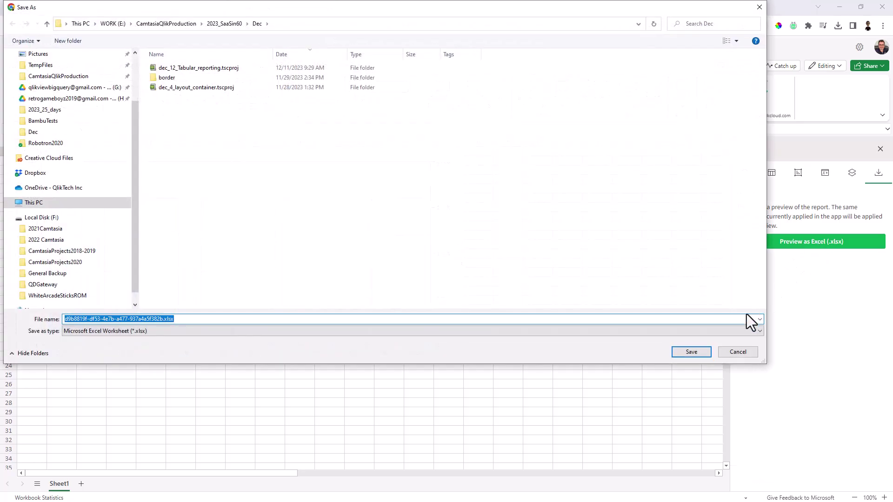
pyautogui.click(704, 348)
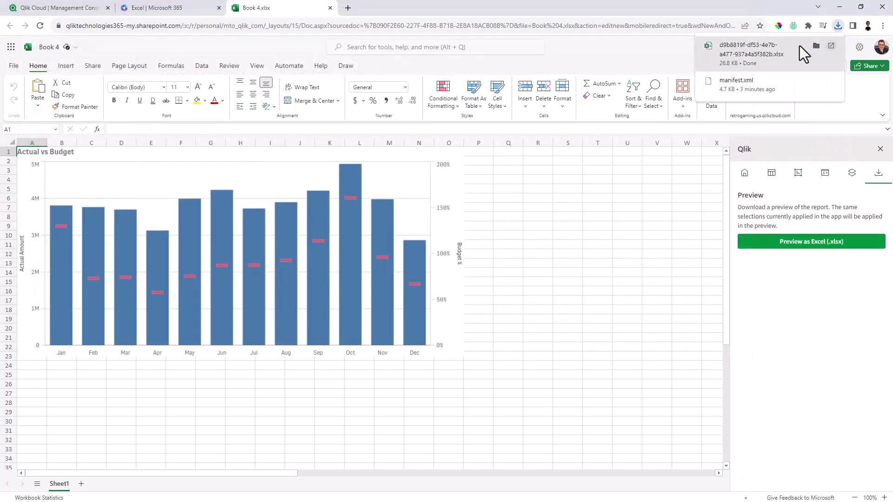
pyautogui.click(789, 49)
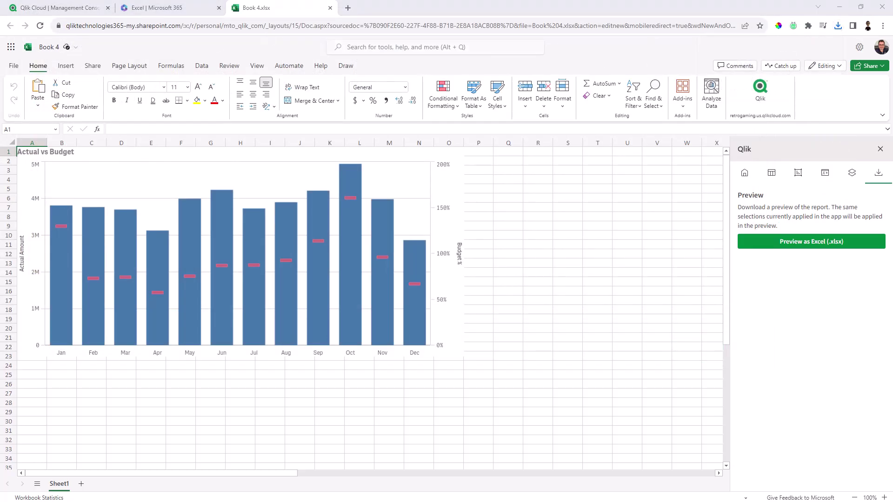